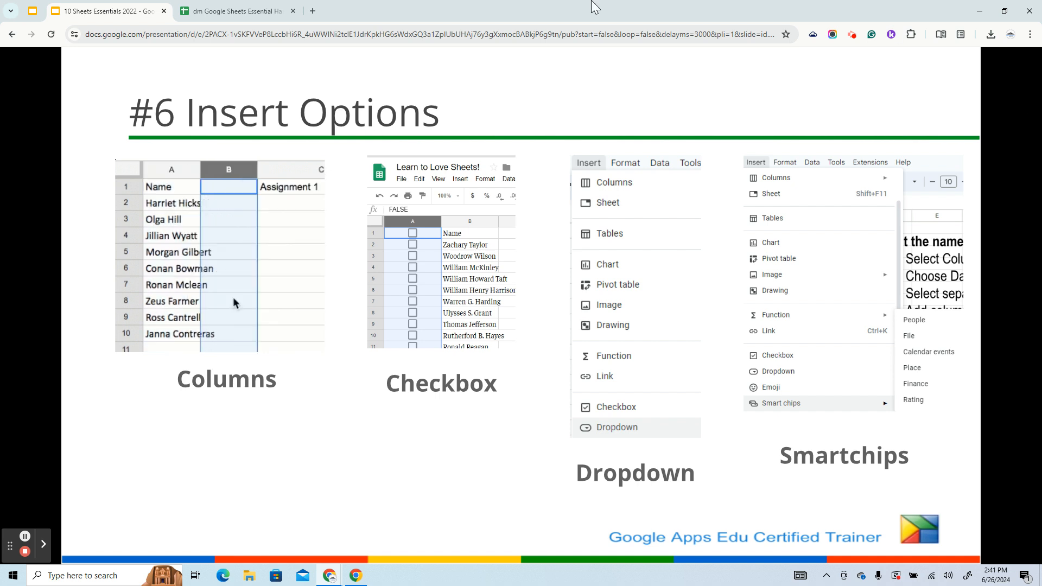
Switch to the Google Sheets workbook and insert a people smart chip for the contact's Gmail account in cell B2.
{"action": "left_click", "coordinate": [216, 11]}
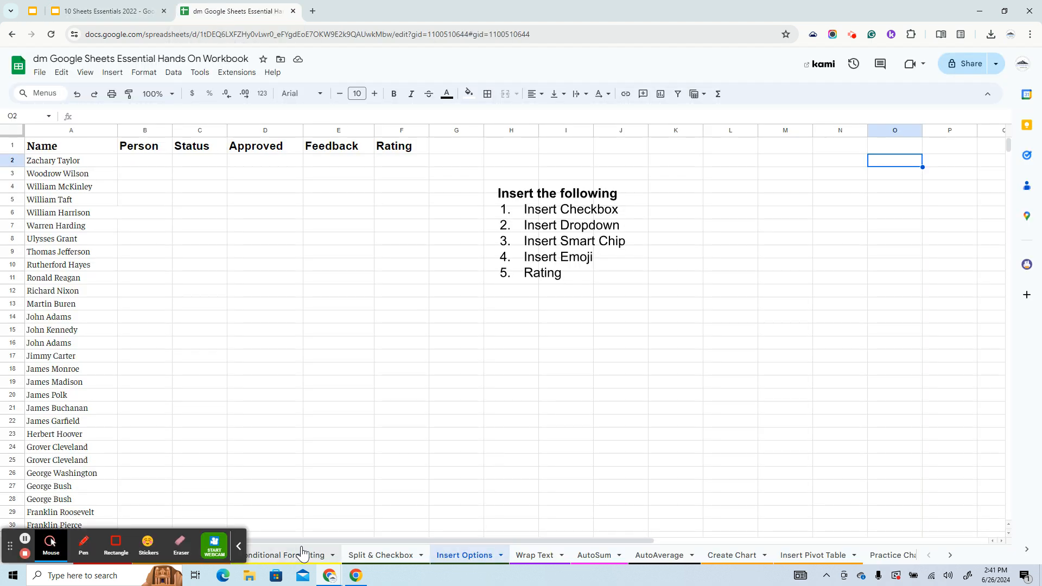
{"action": "left_click", "coordinate": [239, 547]}
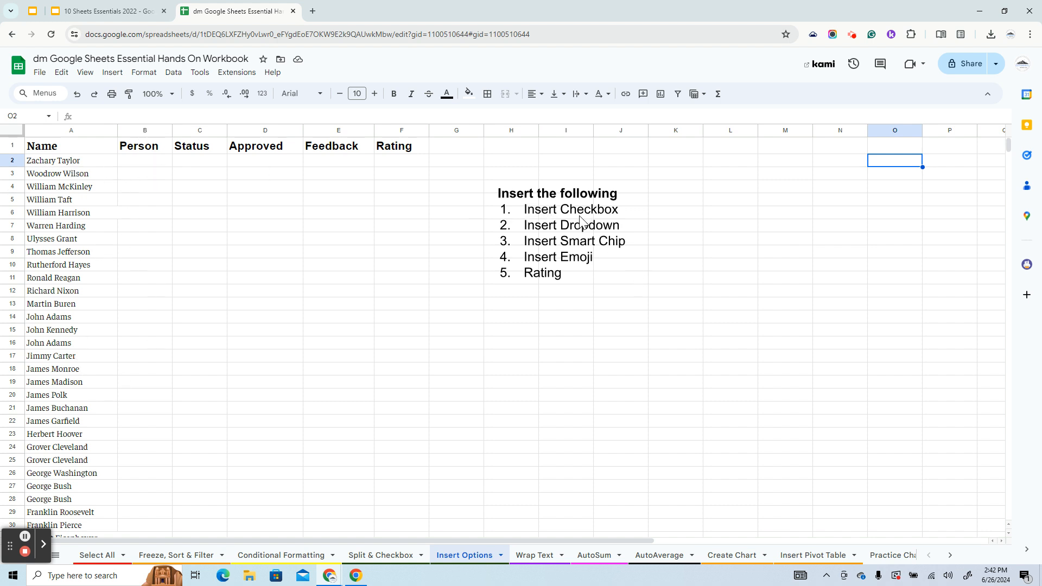
{"action": "left_click", "coordinate": [140, 165]}
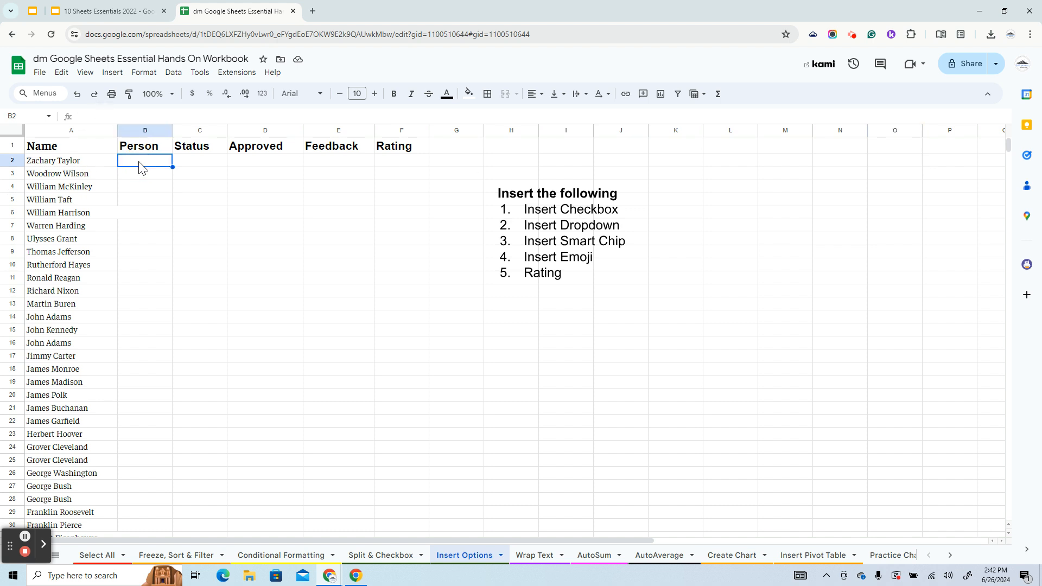
{"action": "left_click", "coordinate": [123, 76]}
{"action": "mouse_move", "coordinate": [187, 375]}
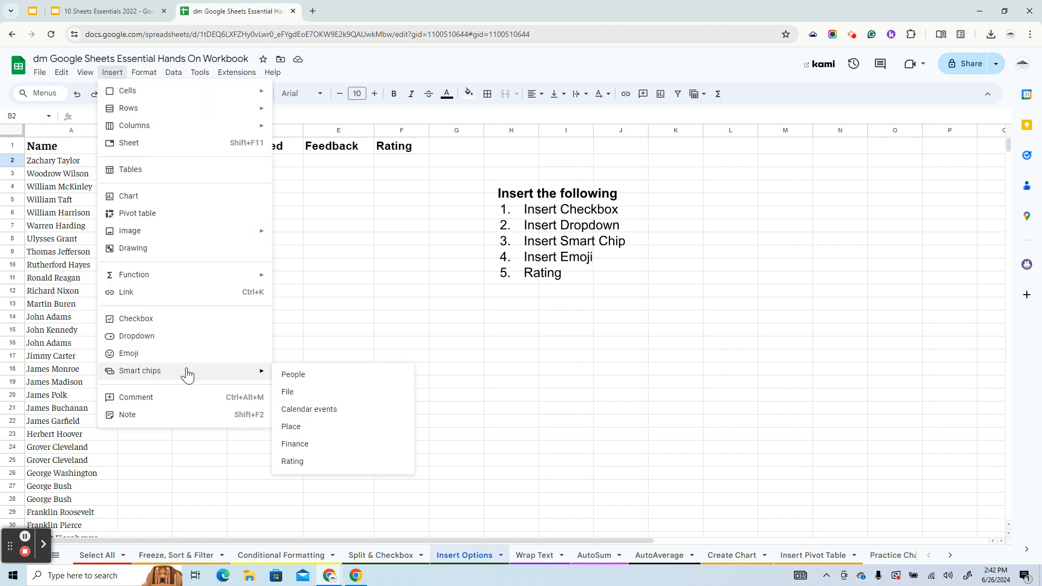
{"action": "left_click", "coordinate": [296, 376]}
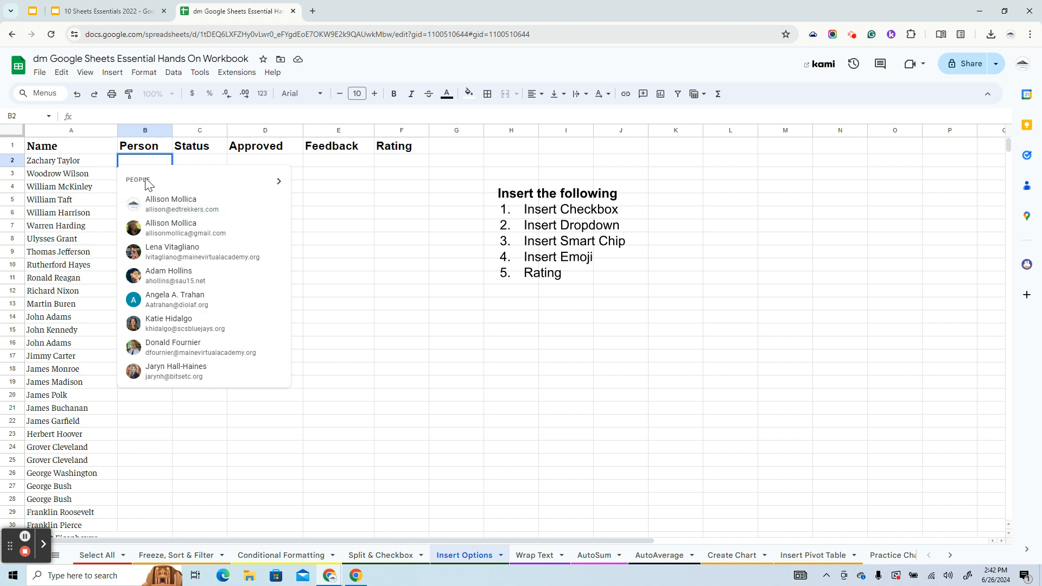
{"action": "left_click", "coordinate": [171, 230]}
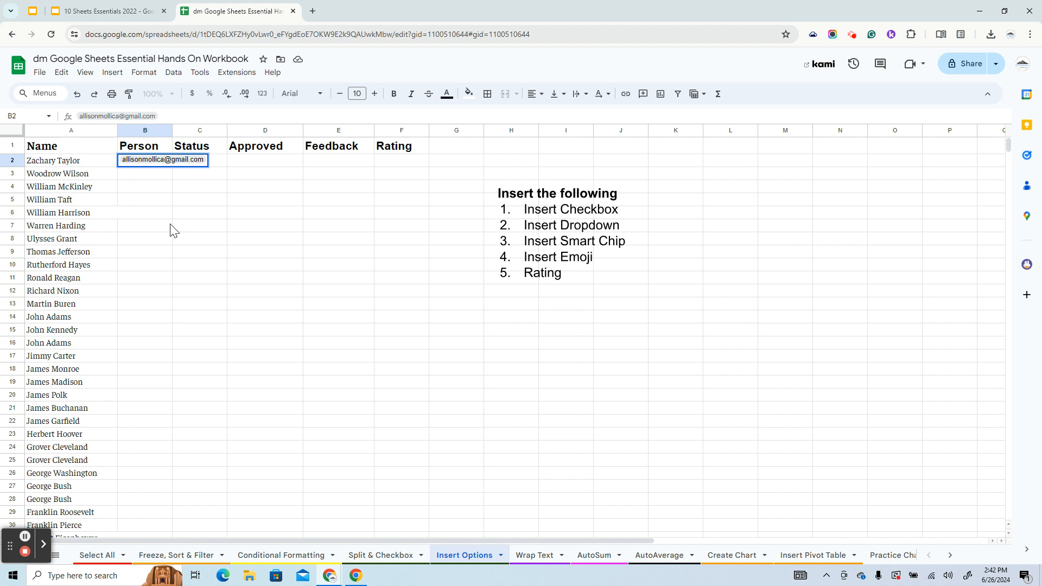
{"action": "left_click", "coordinate": [171, 230]}
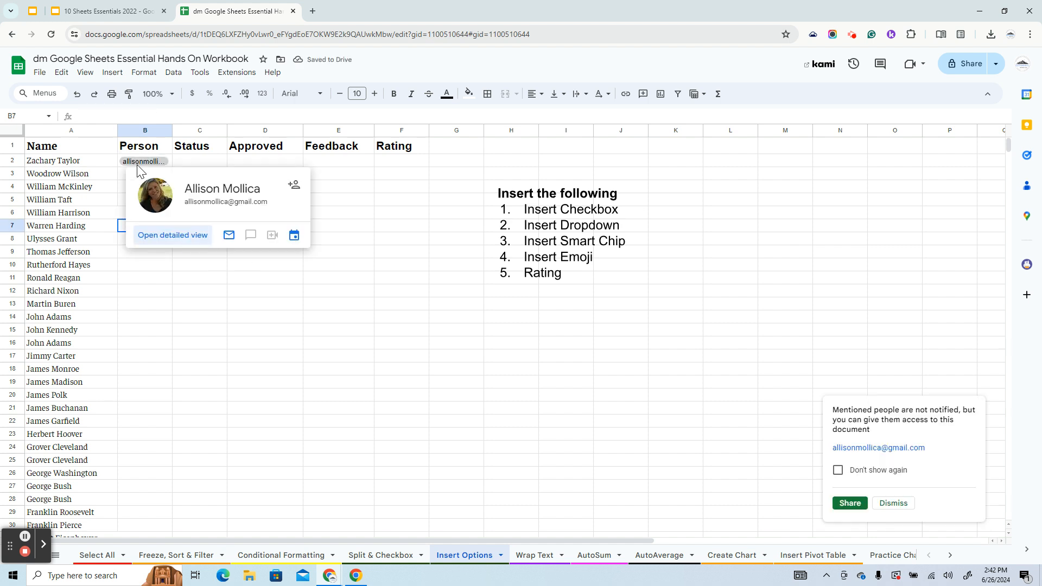
Add the person in B2's smart chip to the contacts from the chip's contact card.
{"action": "mouse_move", "coordinate": [138, 165]}
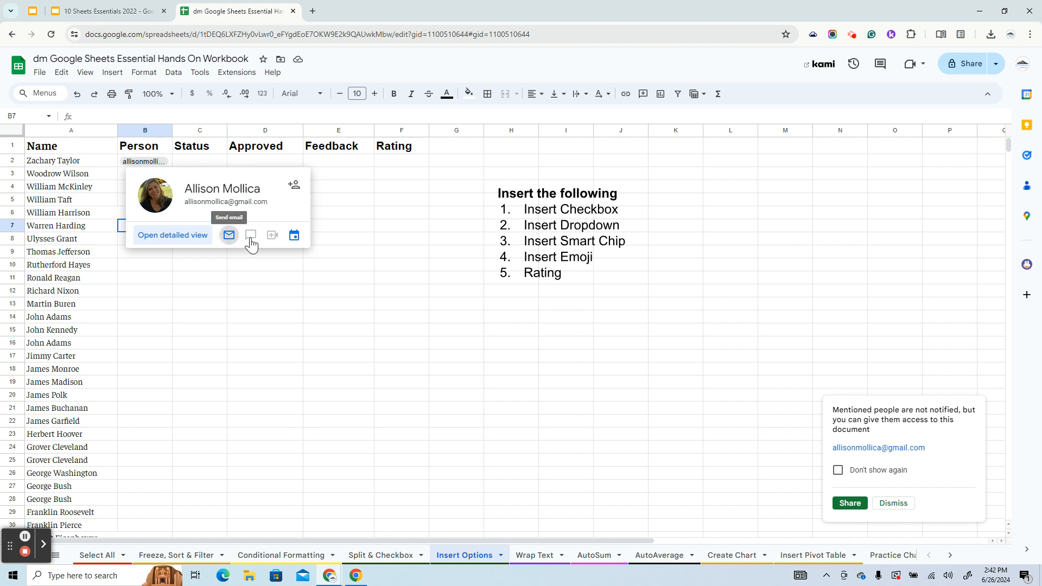
{"action": "left_click", "coordinate": [293, 188]}
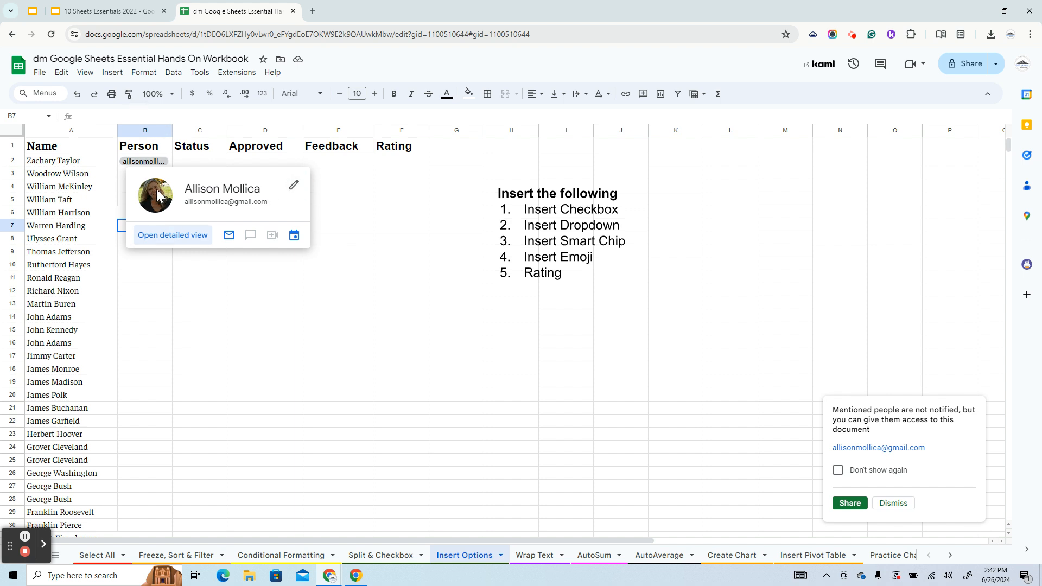
{"action": "left_click", "coordinate": [391, 449]}
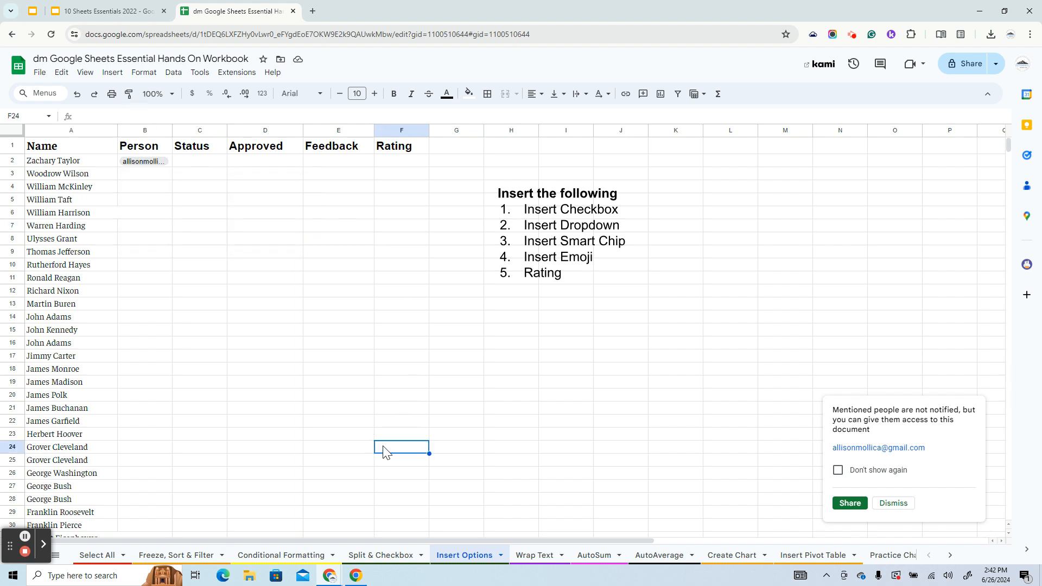
Postpone the Windows update until tomorrow and share the workbook with the mentioned person as Viewer, despite being outside the organization.
{"action": "left_click_drag", "start_coordinate": [893, 411], "coordinate": [829, 401]}
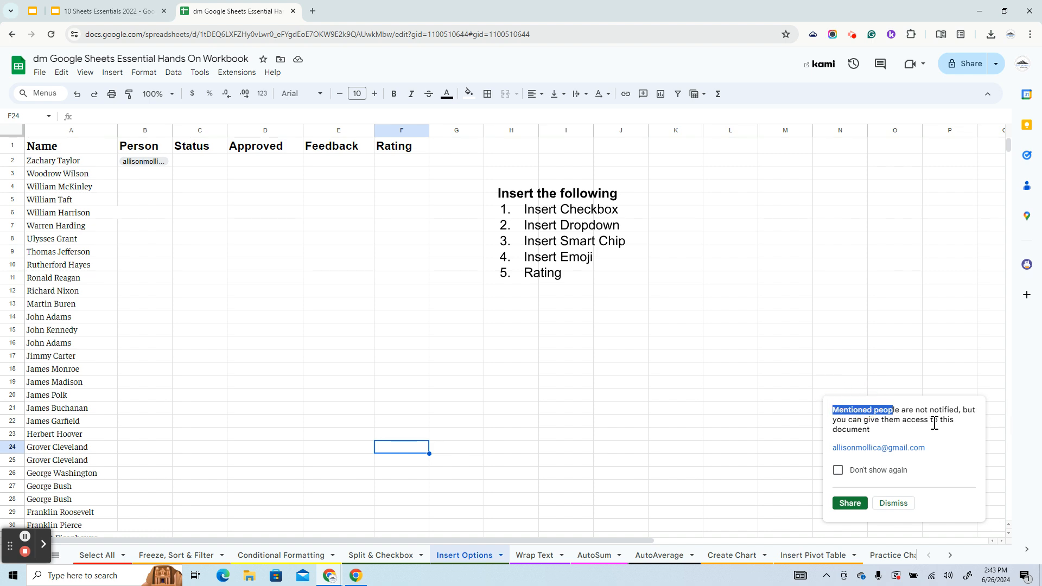
{"action": "left_click", "coordinate": [856, 506]}
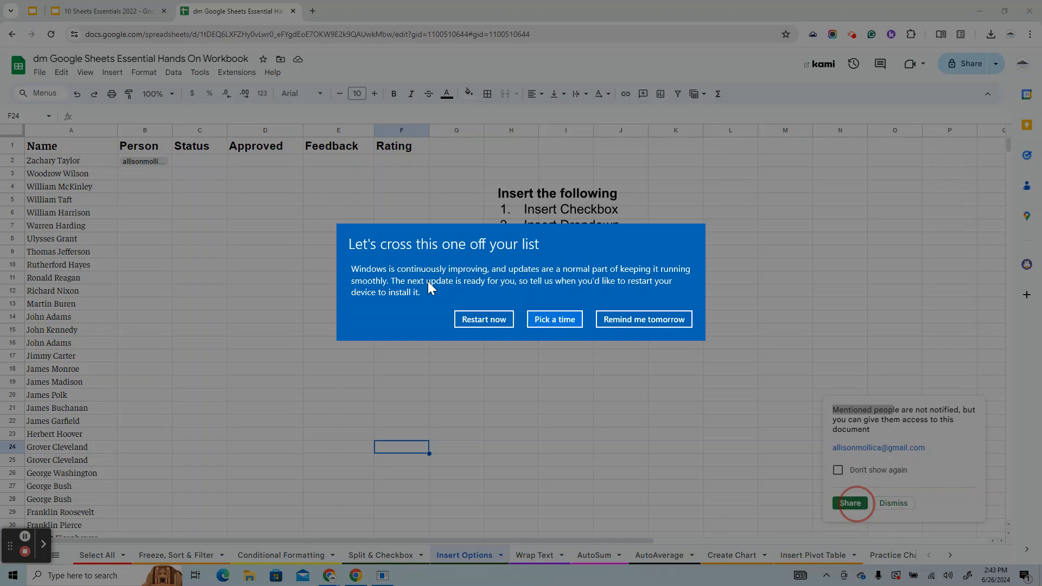
{"action": "left_click", "coordinate": [643, 319]}
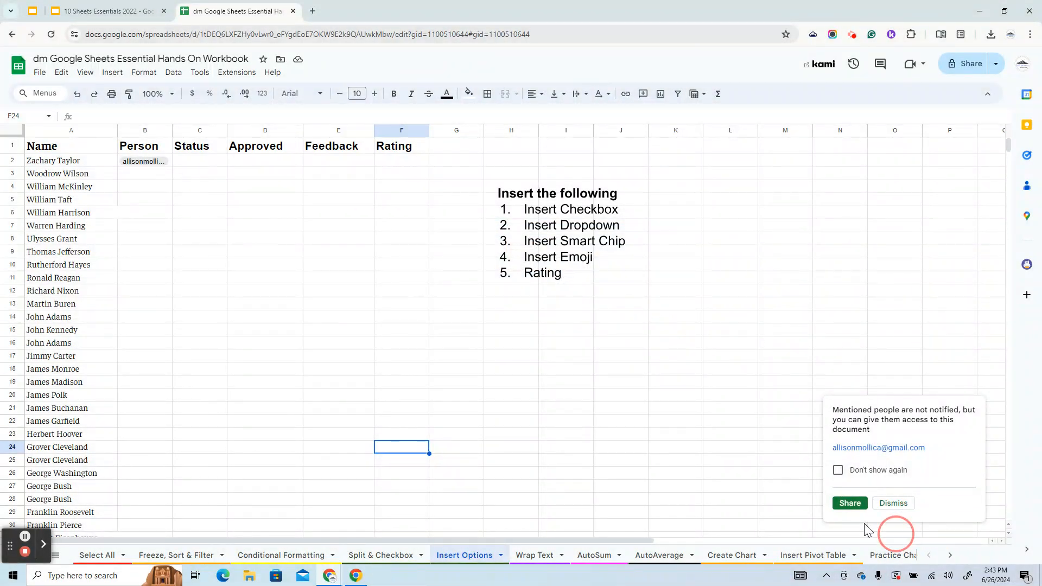
{"action": "left_click", "coordinate": [850, 504]}
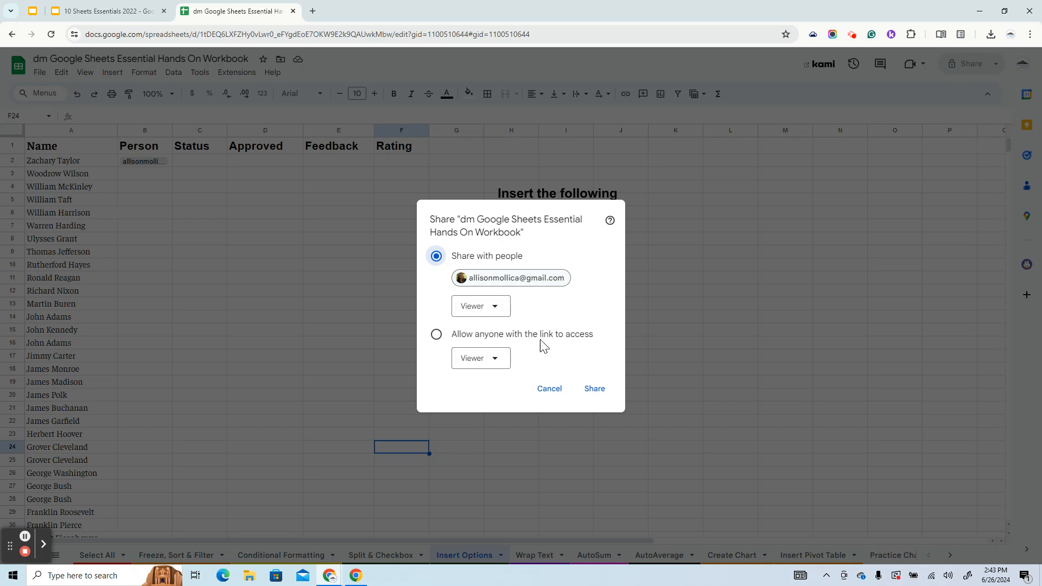
{"action": "left_click", "coordinate": [477, 360]}
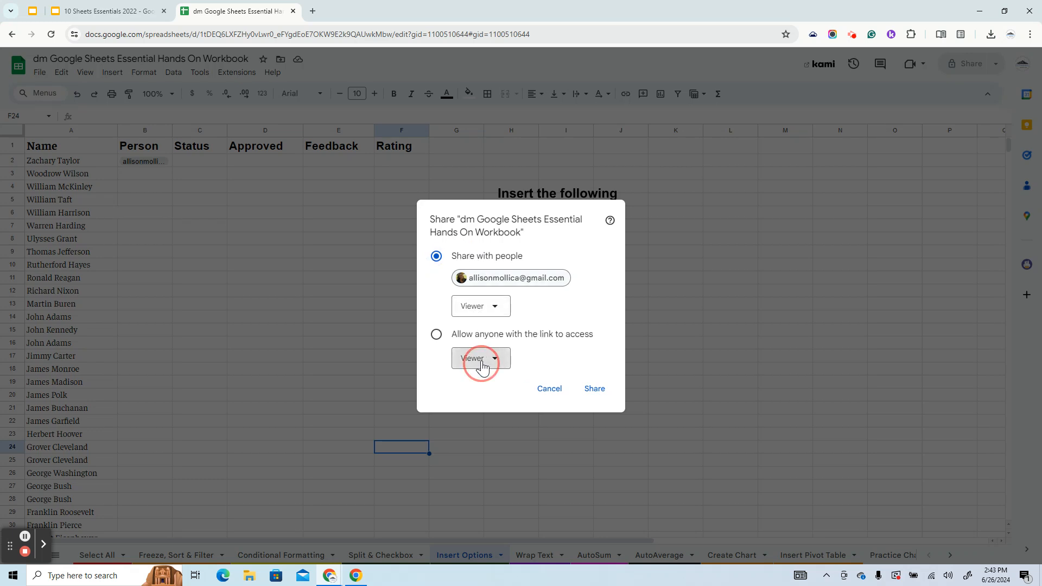
{"action": "left_click", "coordinate": [558, 305]}
{"action": "left_click", "coordinate": [436, 257]}
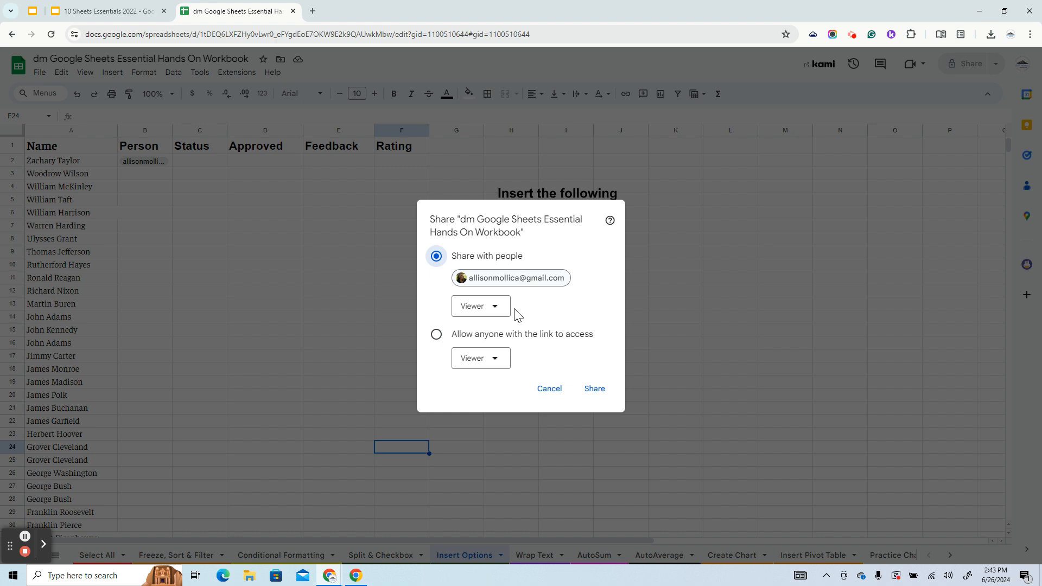
{"action": "left_click", "coordinate": [592, 392]}
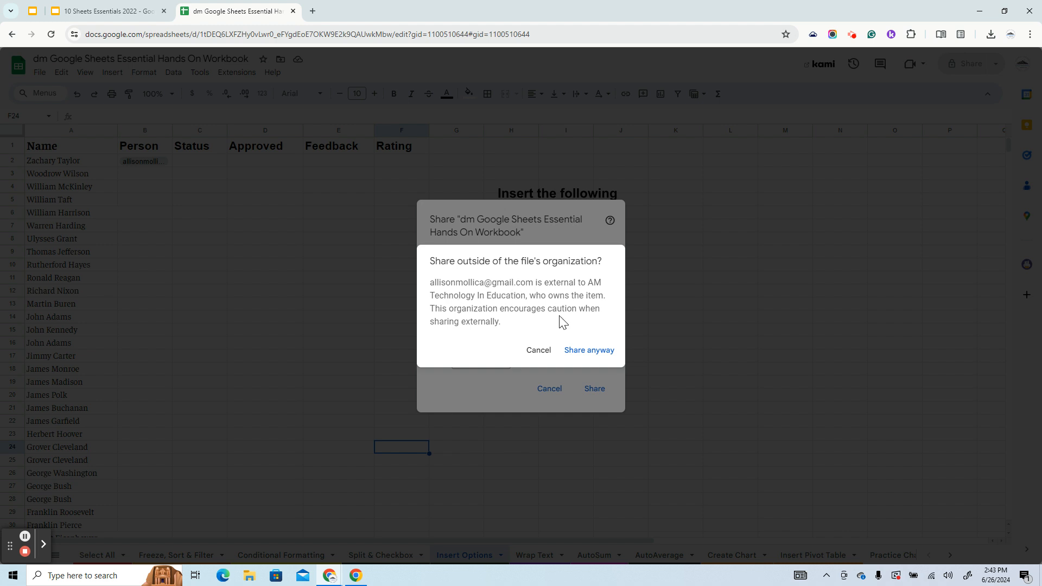
{"action": "left_click", "coordinate": [582, 353]}
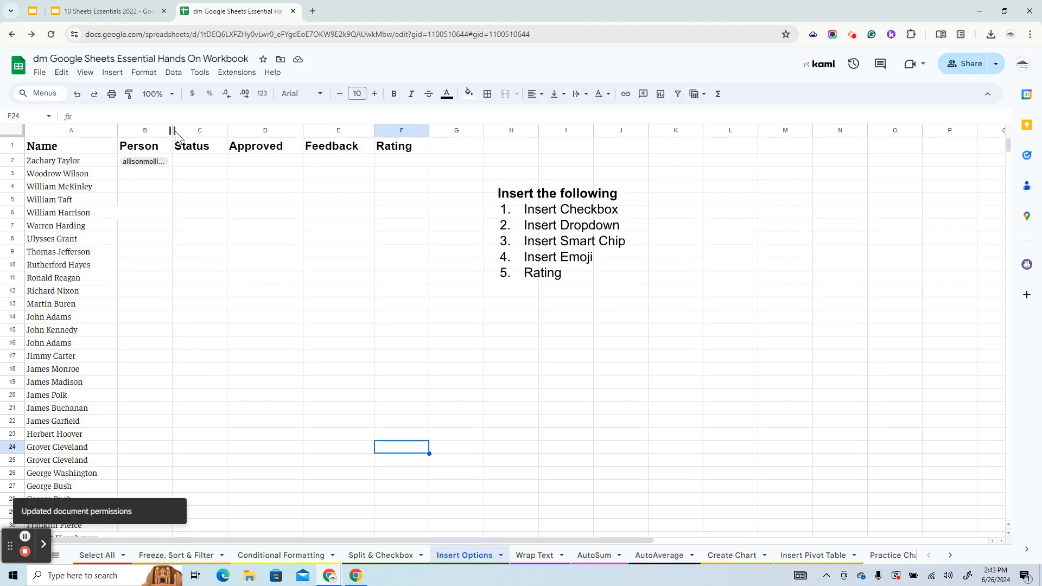
Widen the Person column slightly and view the contact card of the chip in B2.
{"action": "left_click_drag", "start_coordinate": [172, 130], "coordinate": [184, 131]}
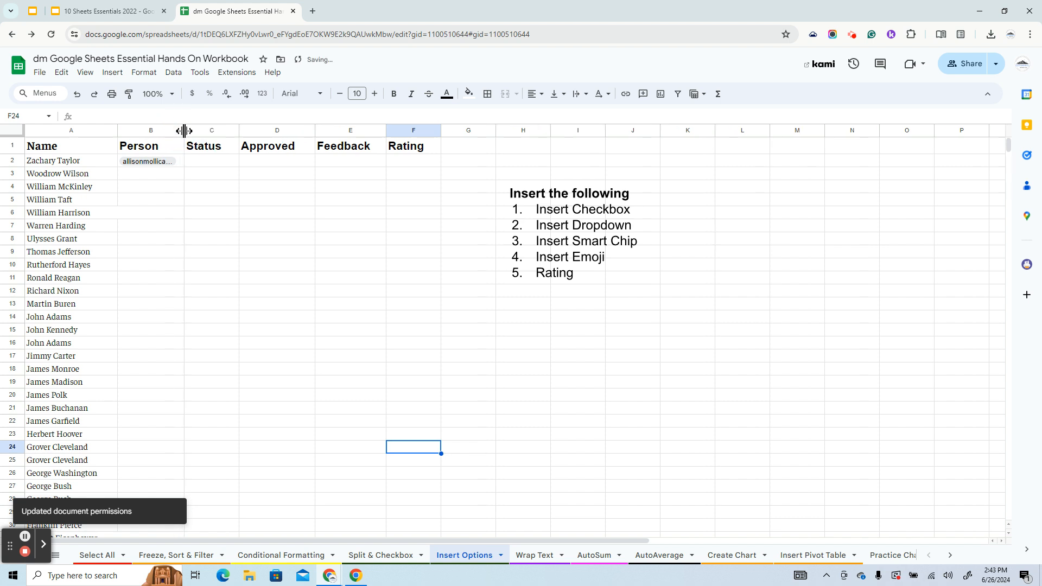
{"action": "mouse_move", "coordinate": [139, 169]}
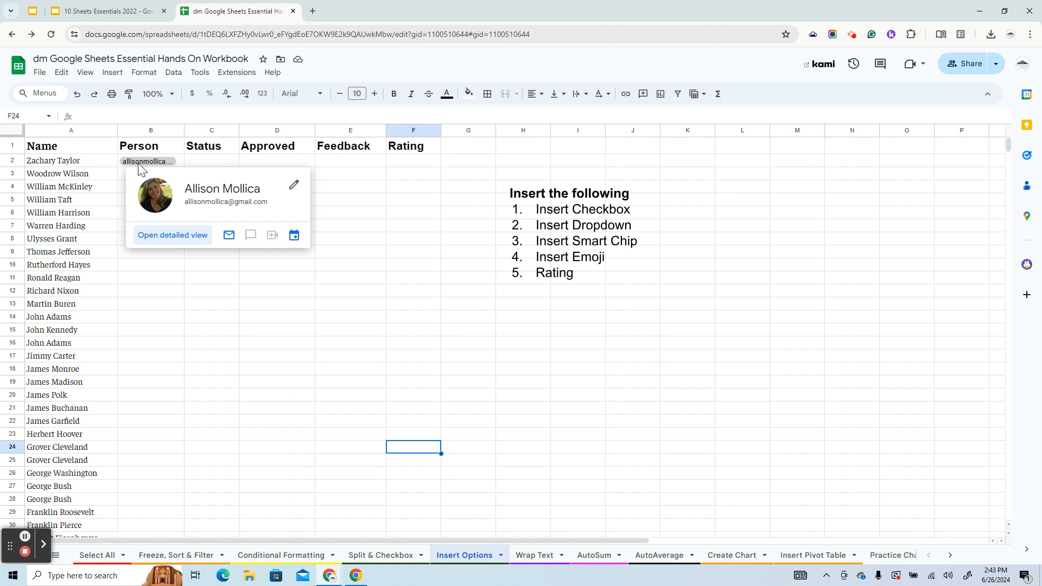
Insert a dropdown in cell C2 under Status and set its first option to "-".
{"action": "left_click", "coordinate": [225, 162]}
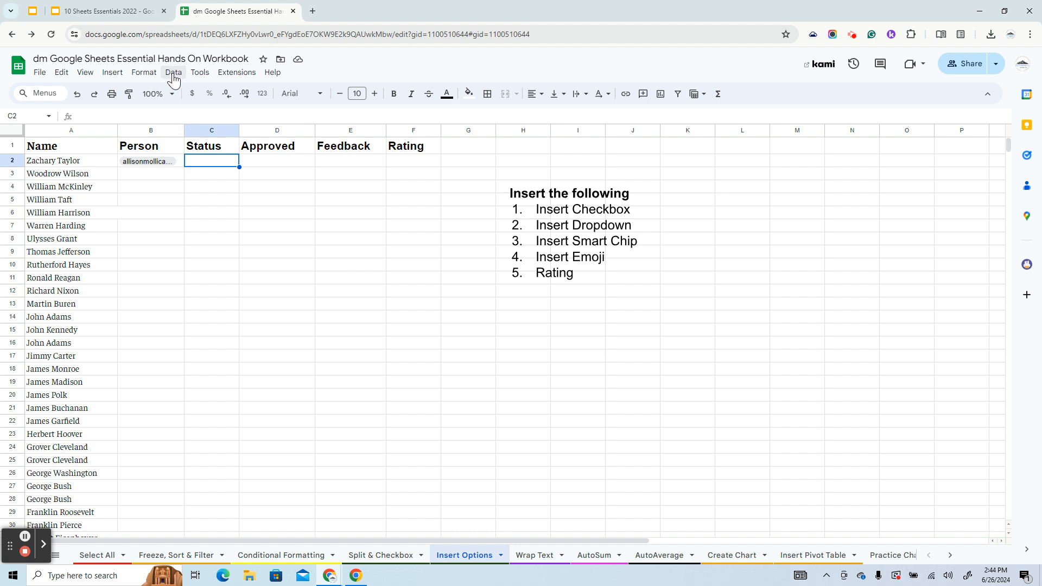
{"action": "left_click", "coordinate": [116, 78]}
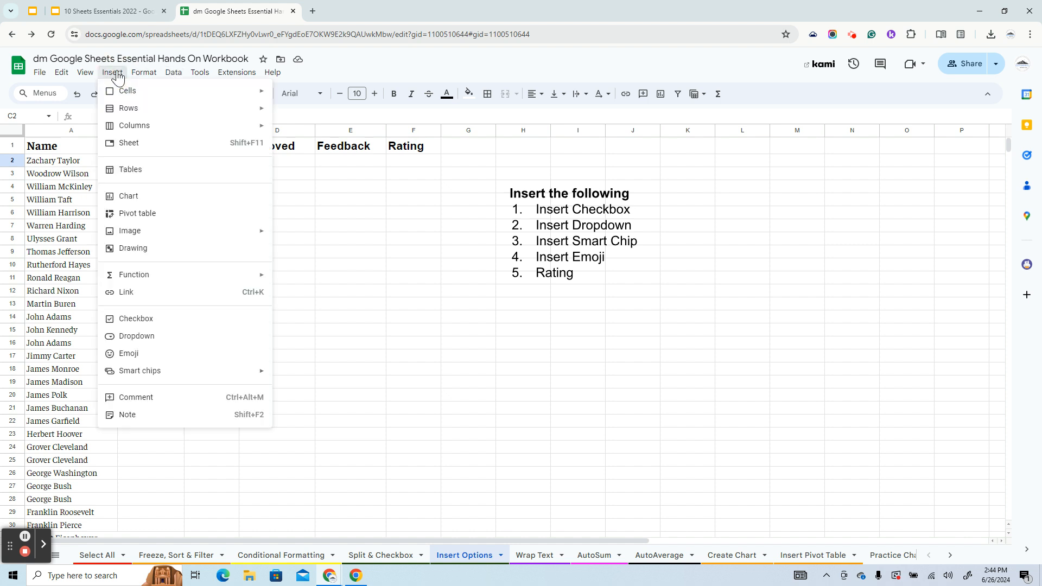
{"action": "left_click", "coordinate": [141, 337]}
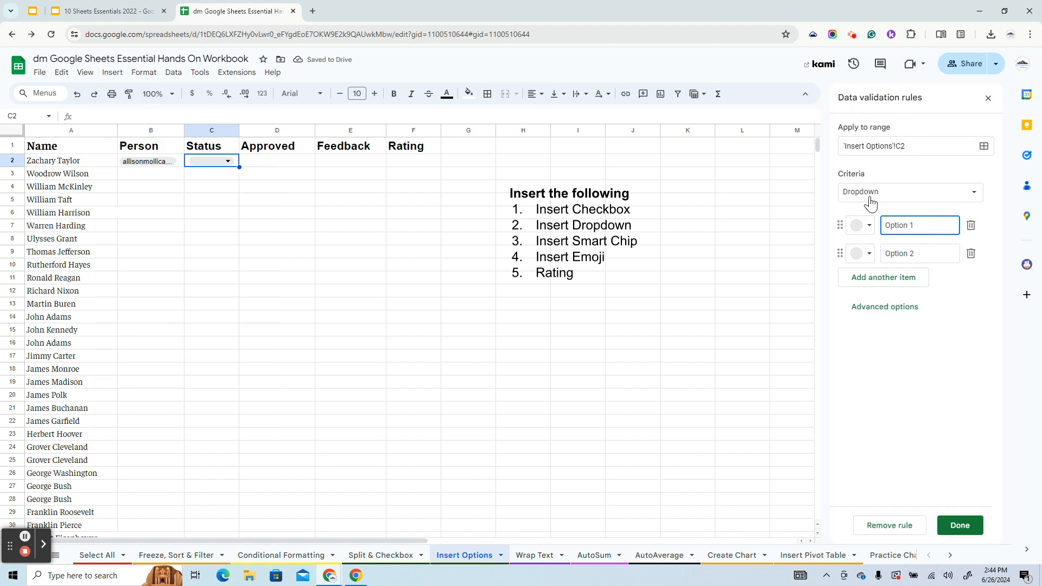
{"action": "left_click", "coordinate": [866, 230]}
{"action": "triple_click", "coordinate": [891, 226]}
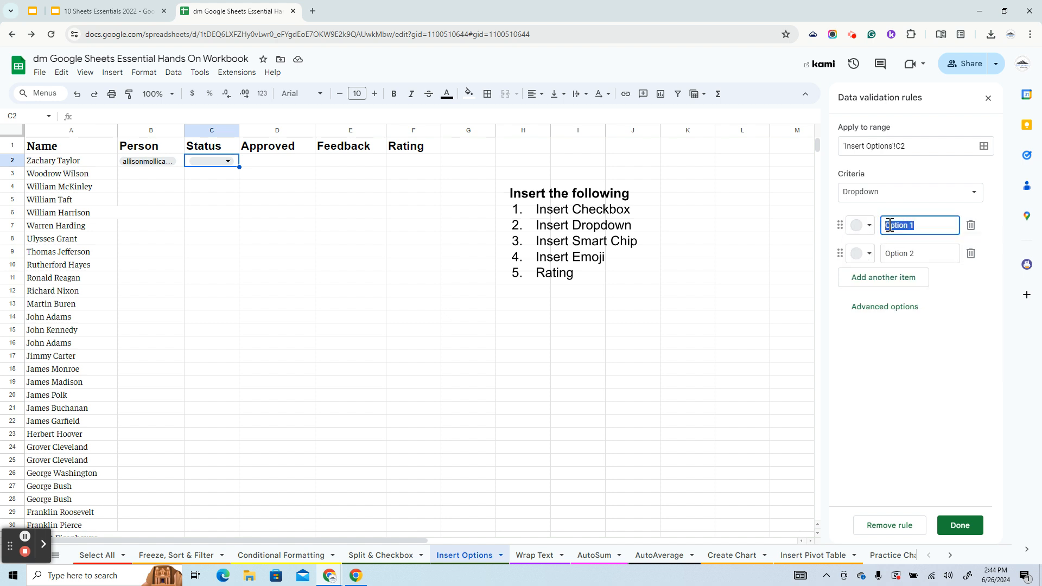
{"action": "type", "text": "-"}
Colour the dropdown's second option light red and name it "Started".
{"action": "left_click", "coordinate": [861, 255]}
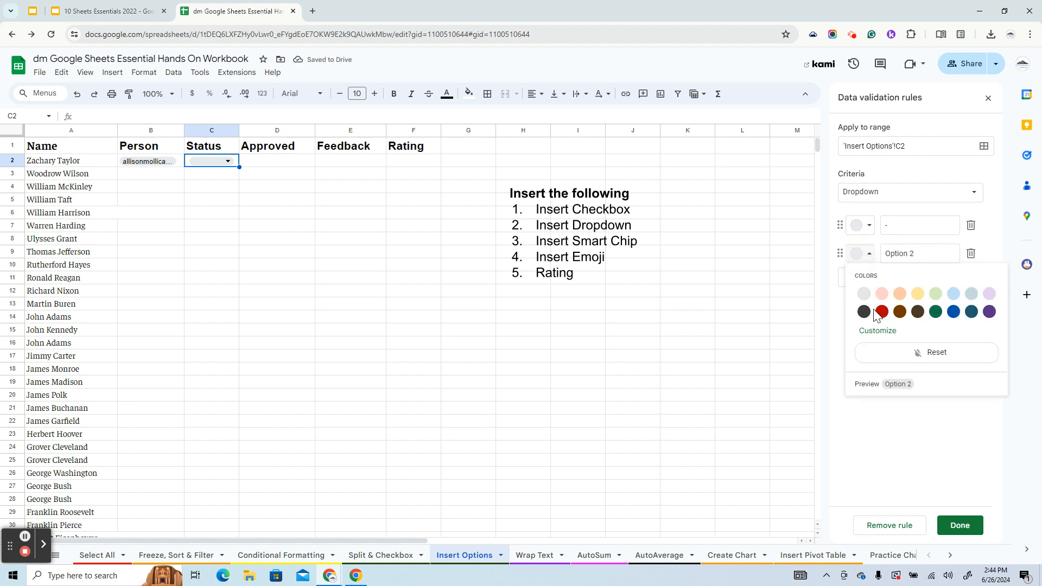
{"action": "left_click", "coordinate": [882, 293]}
{"action": "left_click", "coordinate": [898, 258]}
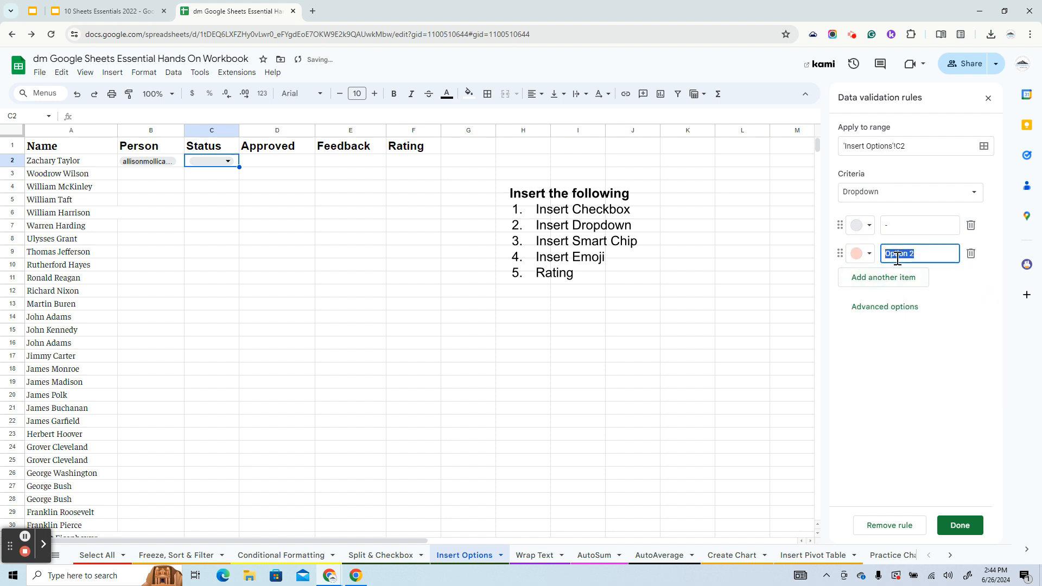
{"action": "type", "text": "Started"}
Add a third dropdown option named "Drafted" with a light green colour.
{"action": "left_click", "coordinate": [886, 278]}
{"action": "left_click", "coordinate": [869, 287]}
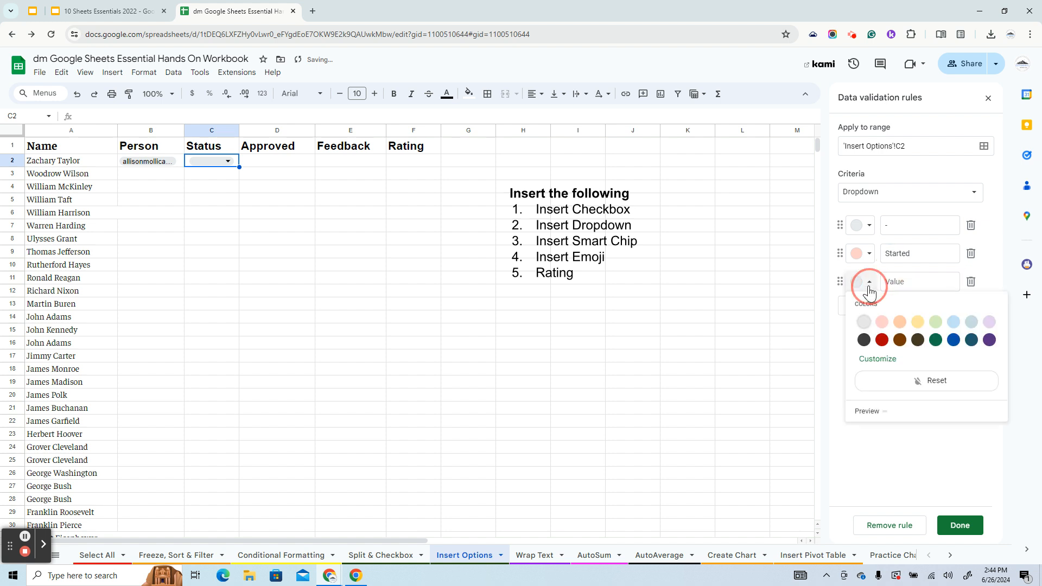
{"action": "left_click", "coordinate": [917, 289]}
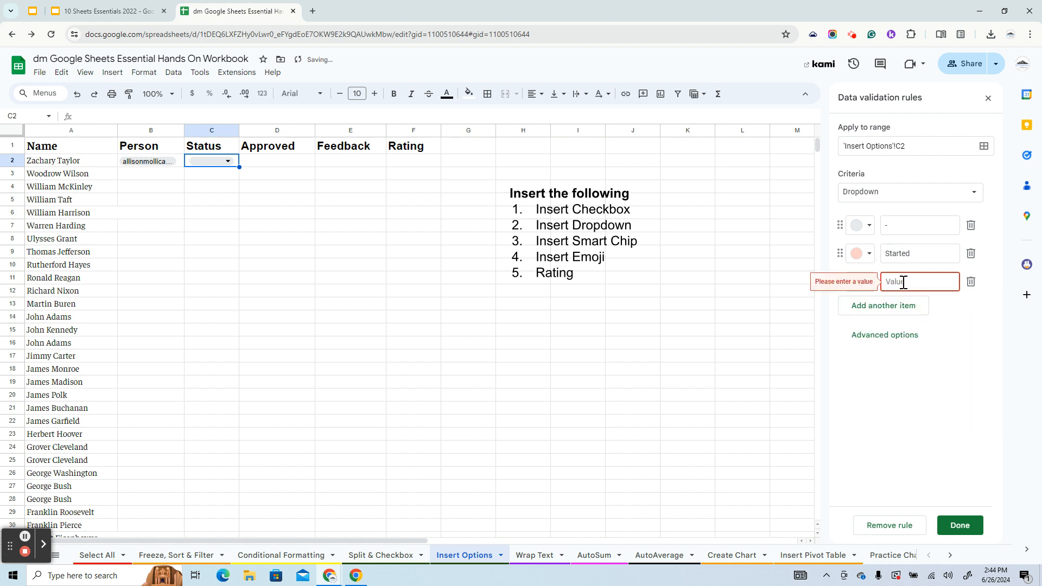
{"action": "left_click", "coordinate": [903, 282]}
{"action": "left_click", "coordinate": [886, 281]}
{"action": "type", "text": "Gra"}
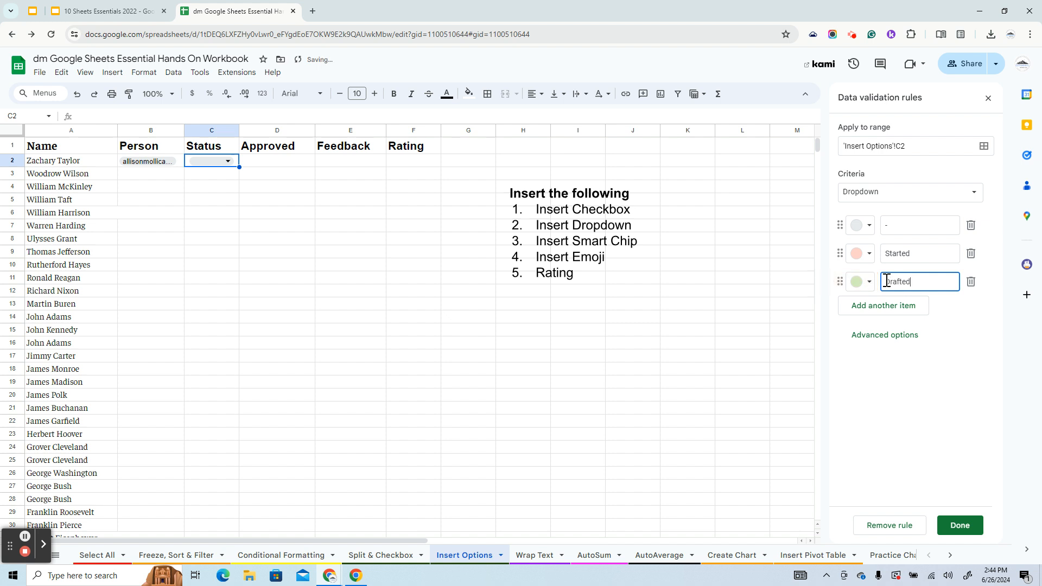
Add a fourth dropdown option named "Reviewed" with a light blue colour.
{"action": "left_click", "coordinate": [878, 302]}
{"action": "left_click", "coordinate": [870, 313]}
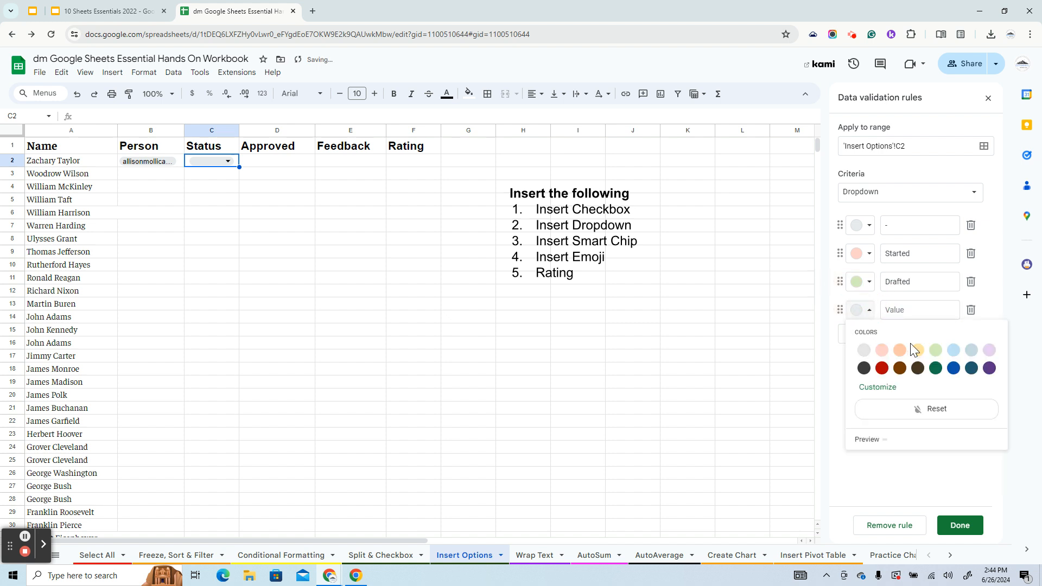
{"action": "left_click", "coordinate": [953, 344]}
{"action": "left_click", "coordinate": [909, 309]}
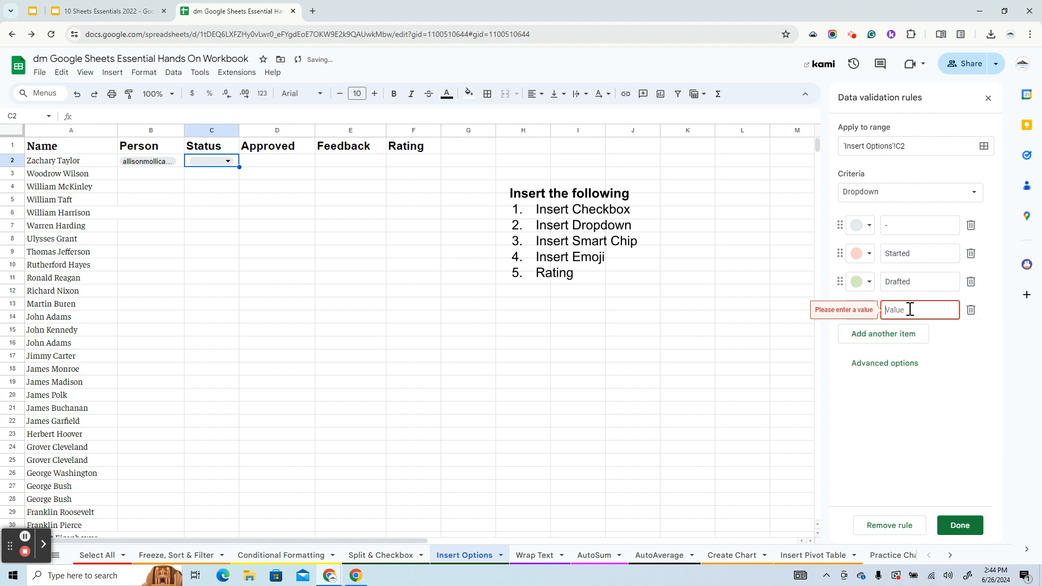
{"action": "type", "text": "Reviewed"}
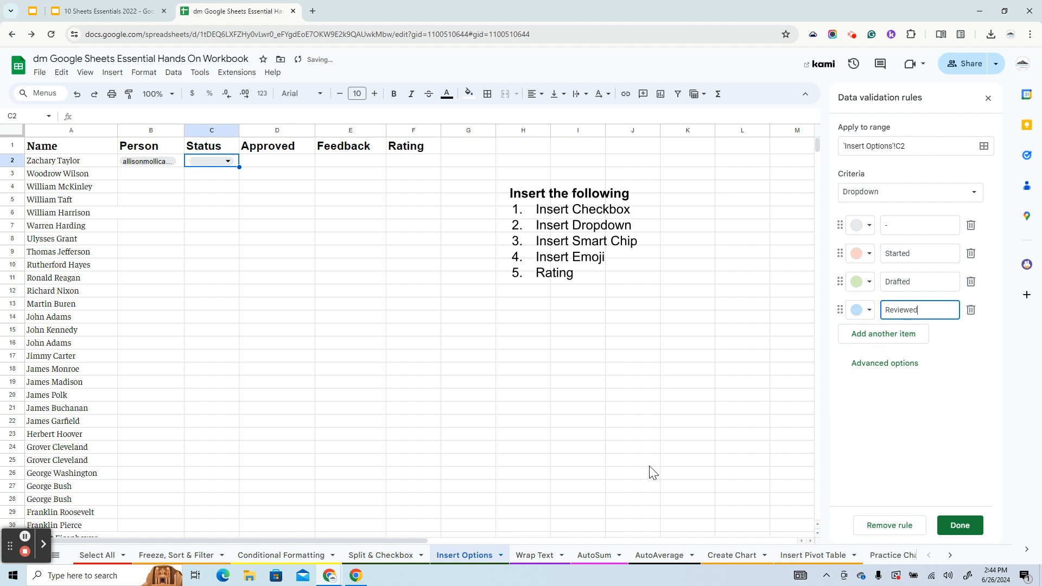
Save the dropdown rule and set the status in C2 to "Started".
{"action": "left_click", "coordinate": [959, 527]}
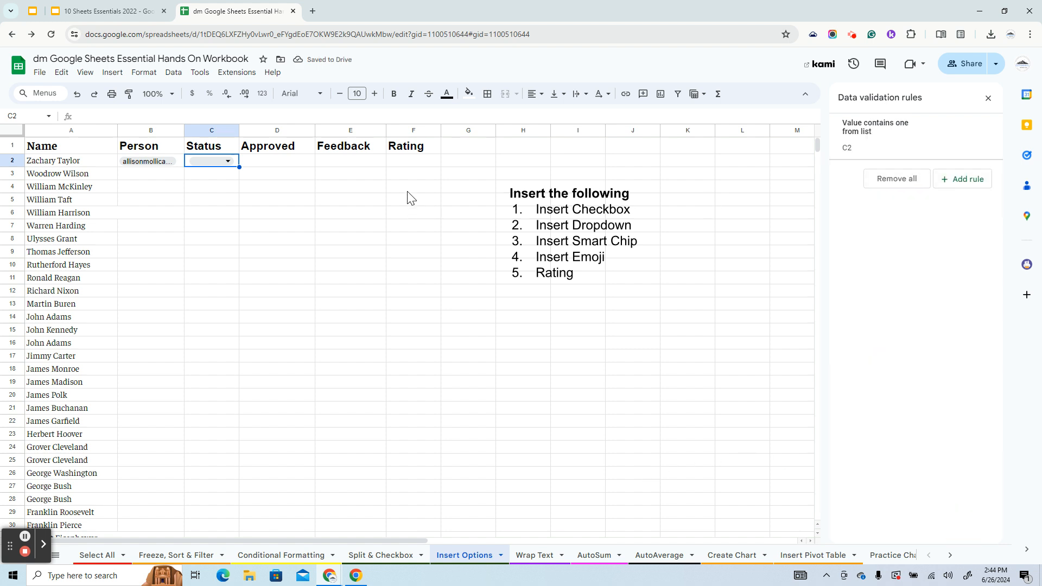
{"action": "left_click", "coordinate": [213, 161]}
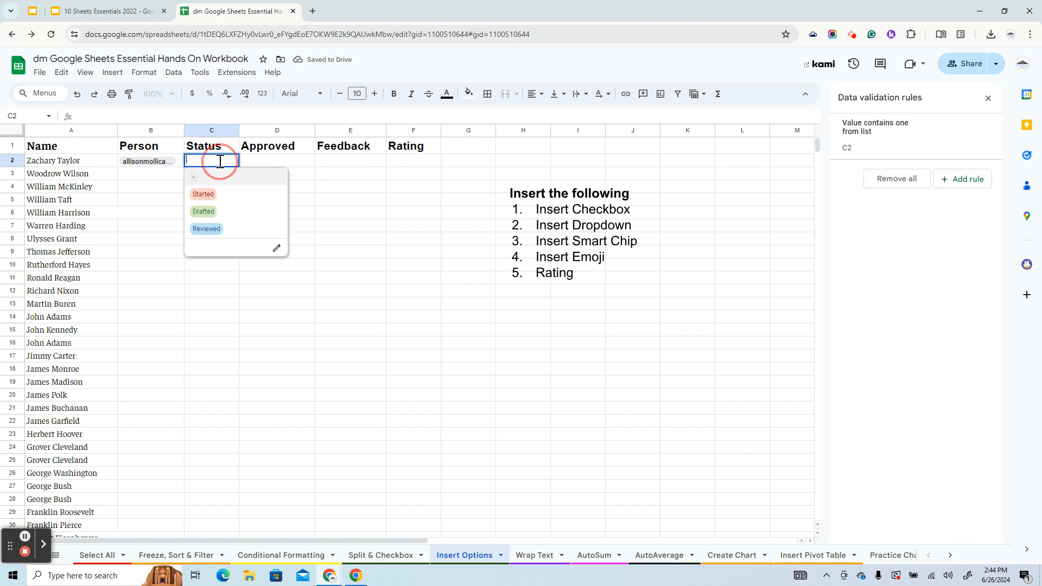
{"action": "left_click", "coordinate": [212, 197]}
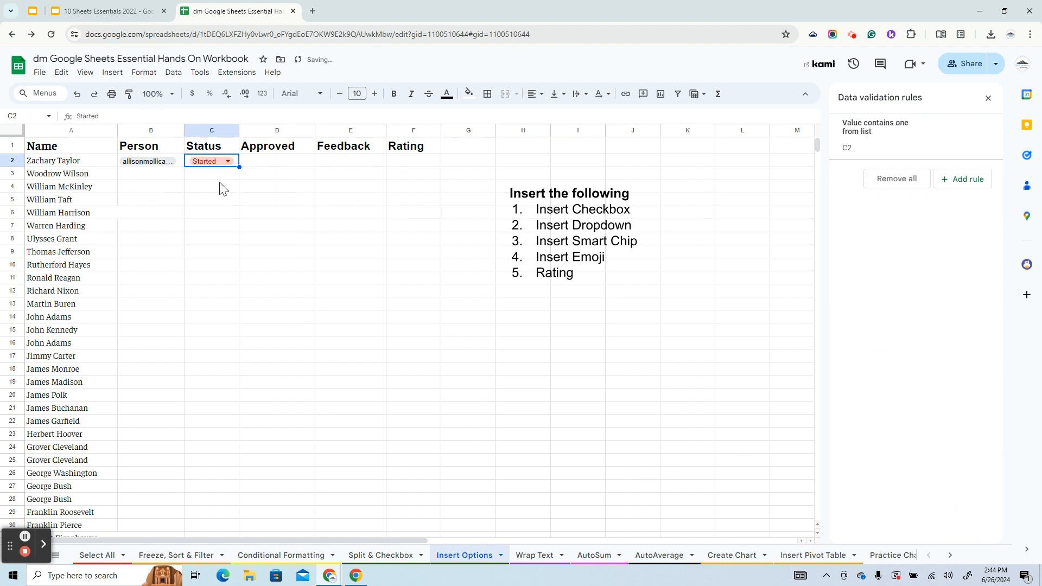
Reset the status in C2 to "-" and fill the dropdown down the Status column through C35.
{"action": "double_click", "coordinate": [210, 161]}
{"action": "left_click", "coordinate": [210, 176]}
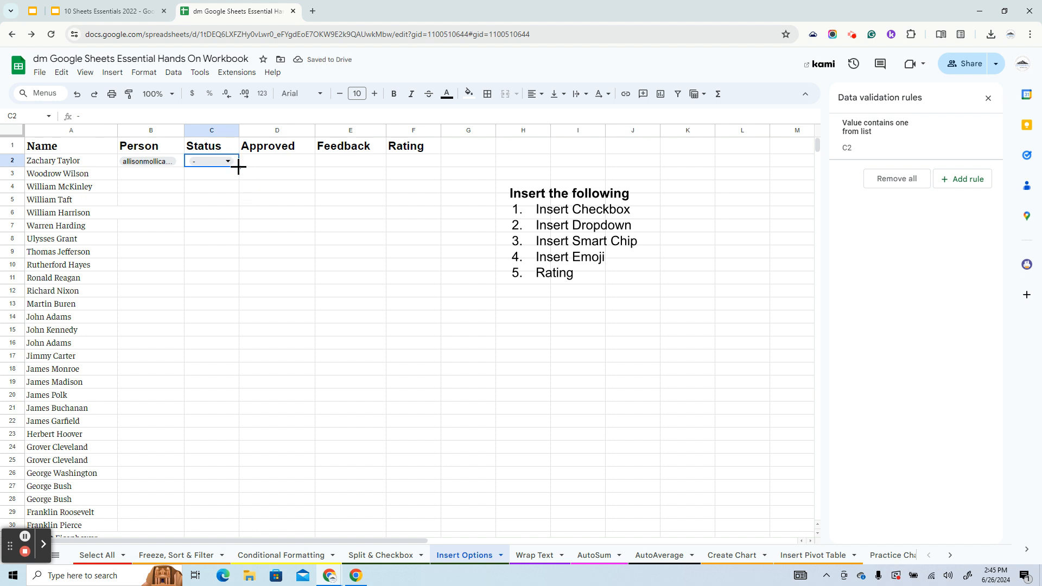
{"action": "left_click_drag", "start_coordinate": [238, 167], "coordinate": [228, 383]}
{"action": "scroll", "coordinate": [214, 225], "scroll_direction": "up", "scroll_amount": 4}
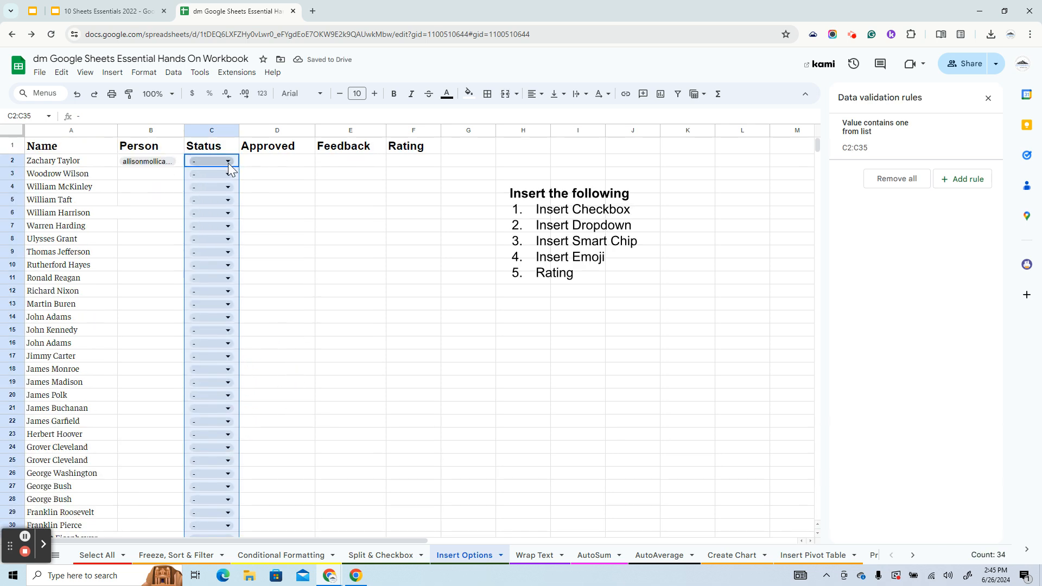
Set the status dropdown in C2 to "Started".
{"action": "left_click", "coordinate": [229, 166]}
{"action": "left_click", "coordinate": [214, 197]}
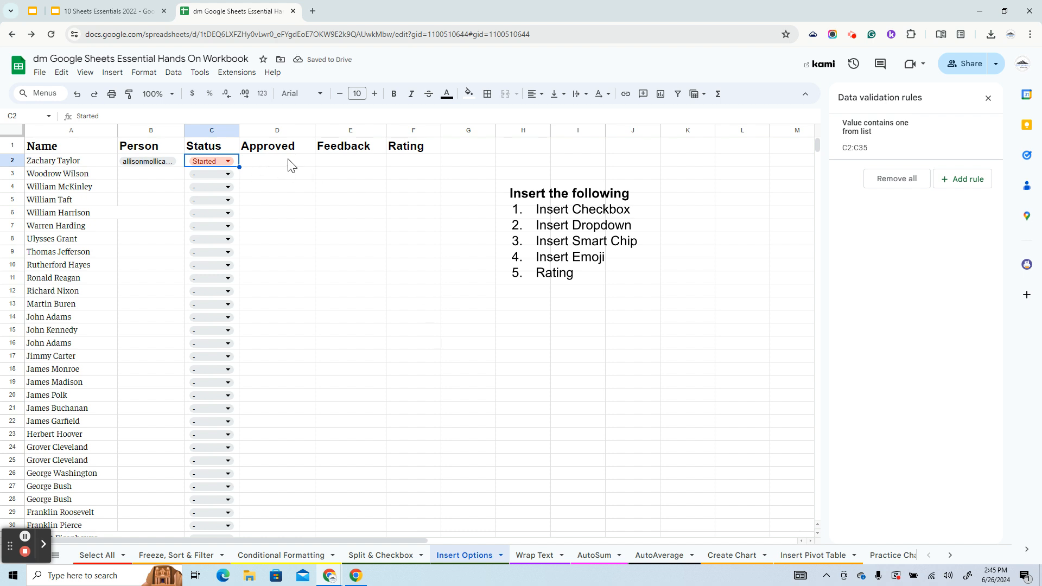
Insert checkboxes in the Approved column for every listed name, from D2 to D36.
{"action": "left_click_drag", "start_coordinate": [290, 163], "coordinate": [298, 331]}
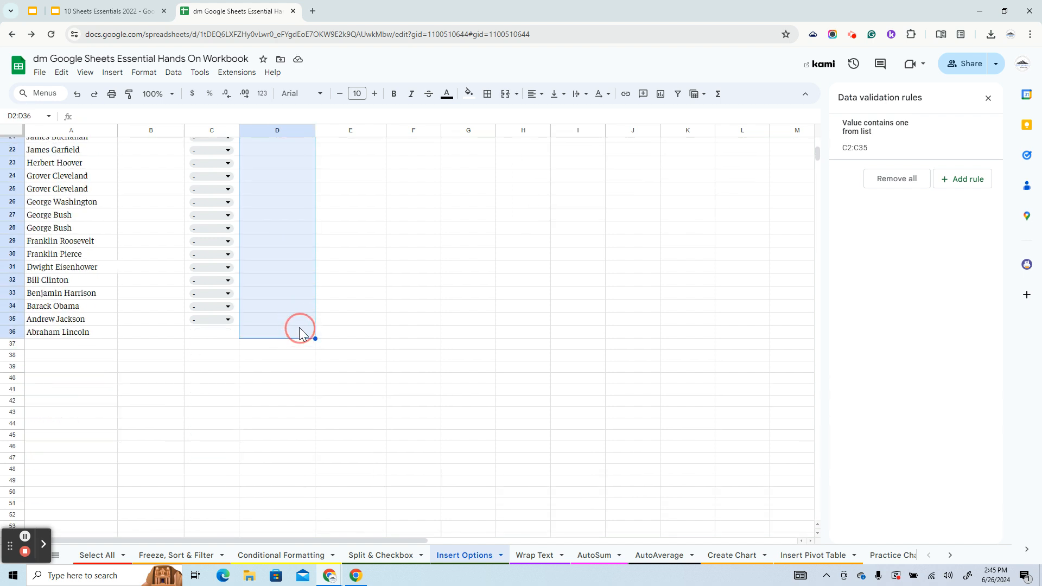
{"action": "left_click", "coordinate": [112, 73]}
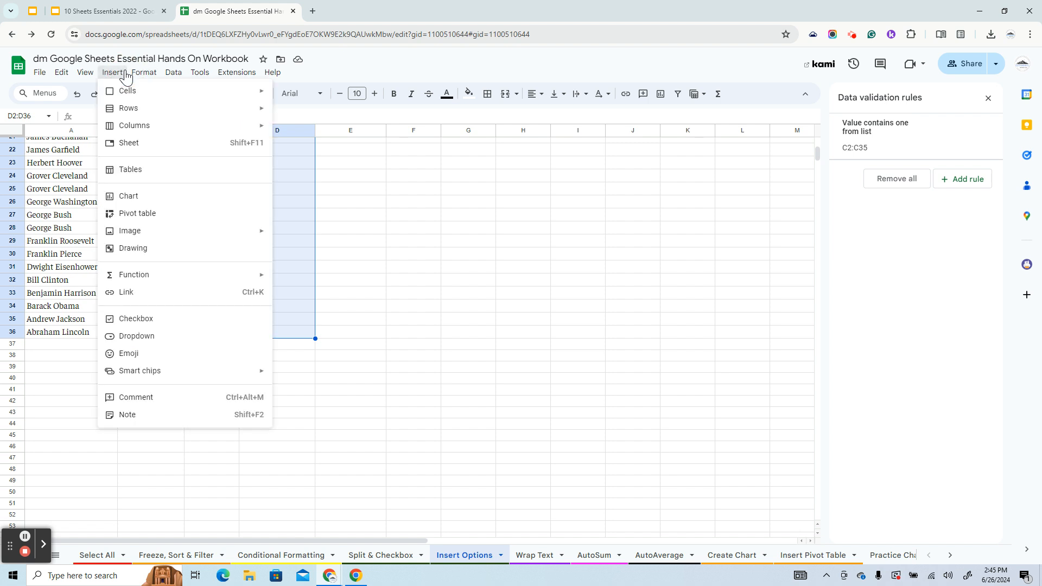
{"action": "left_click", "coordinate": [142, 319]}
{"action": "scroll", "coordinate": [391, 271], "scroll_direction": "up", "scroll_amount": 5}
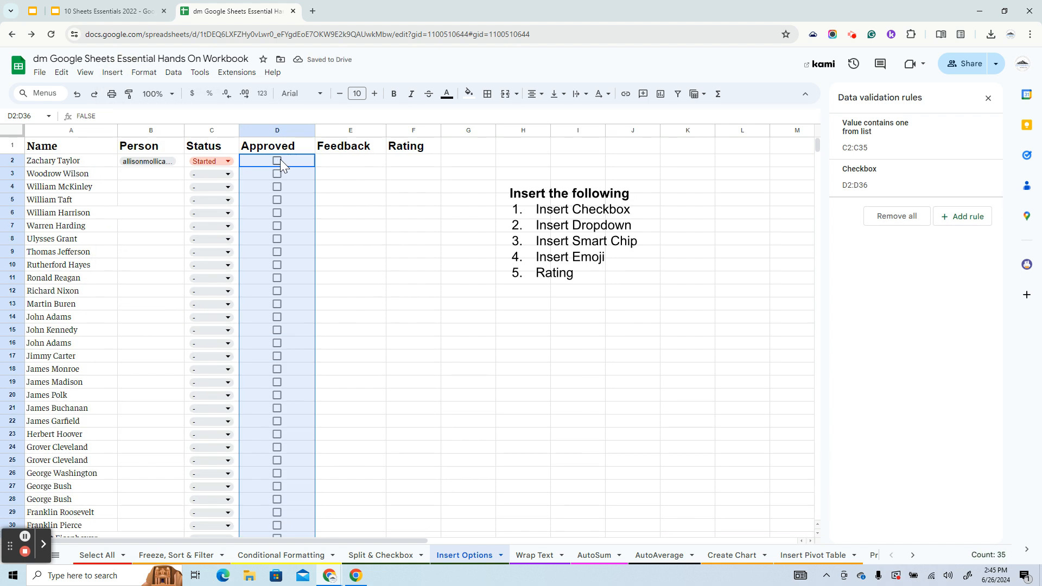
Insert the two-hearts emoji in Feedback cell E2, finding it with the emoji search term "love".
{"action": "left_click", "coordinate": [346, 163]}
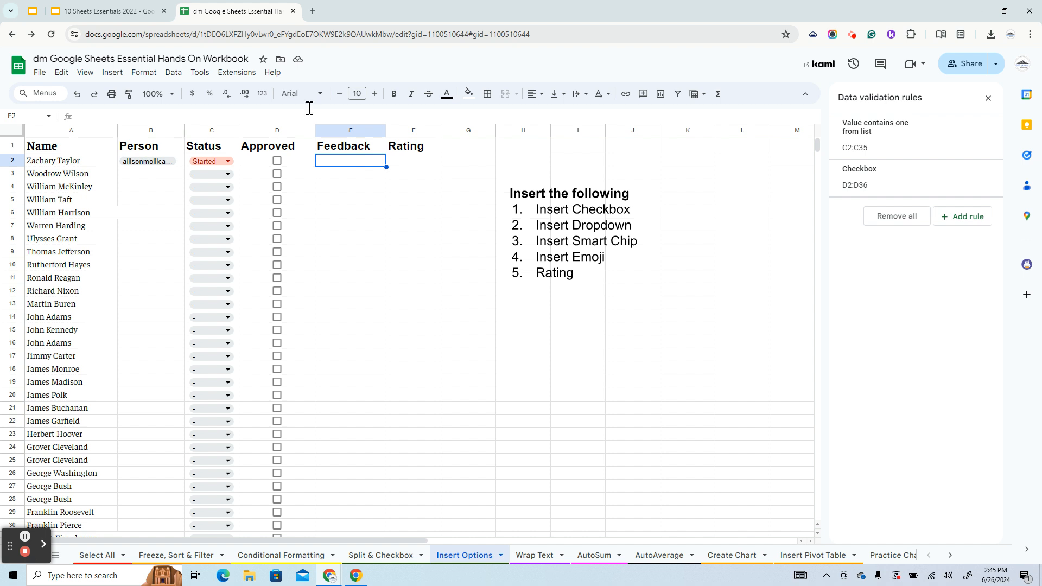
{"action": "left_click", "coordinate": [116, 74]}
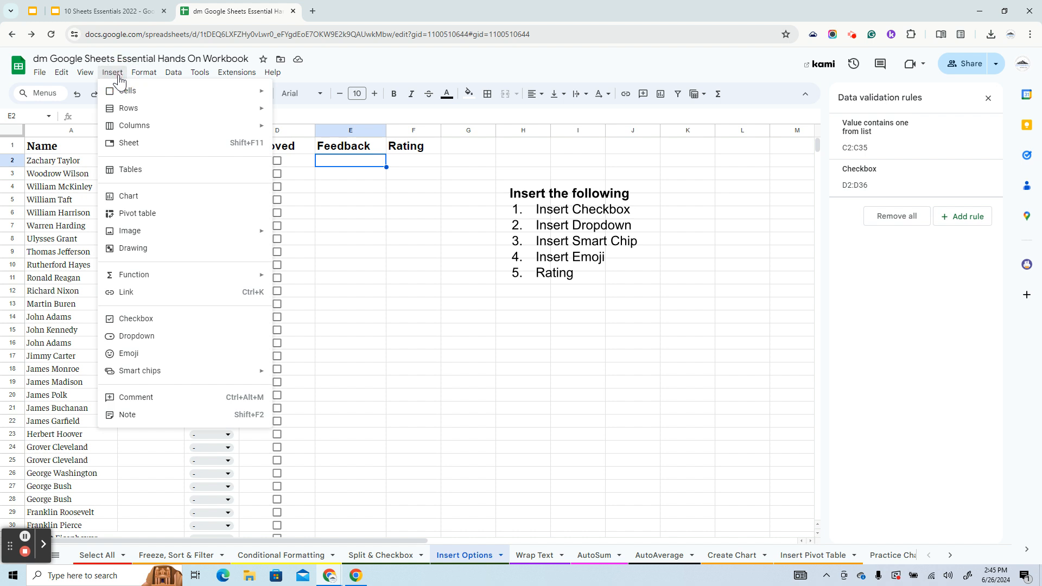
{"action": "left_click", "coordinate": [142, 353]}
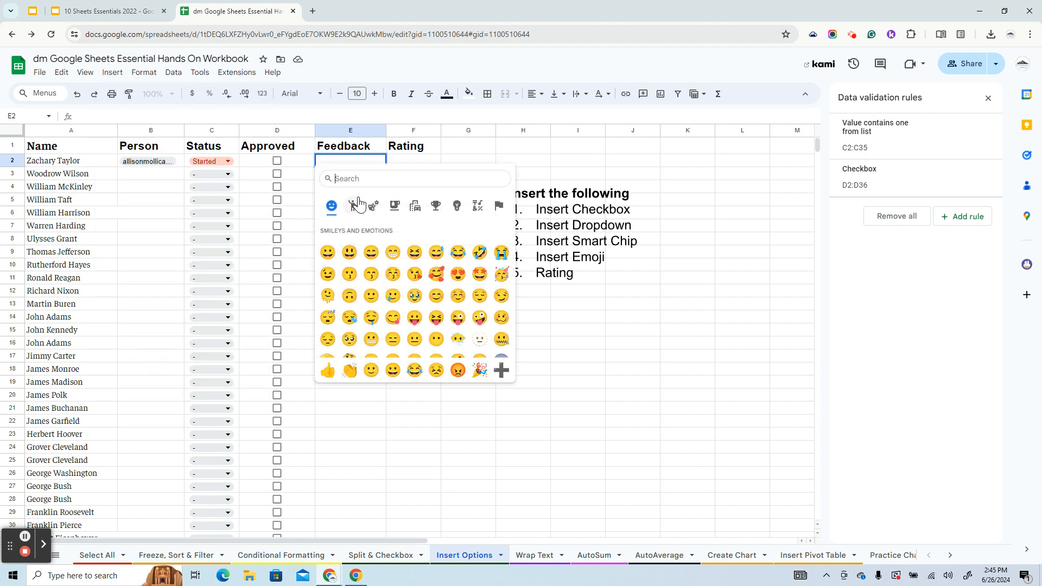
{"action": "type", "text": "love"}
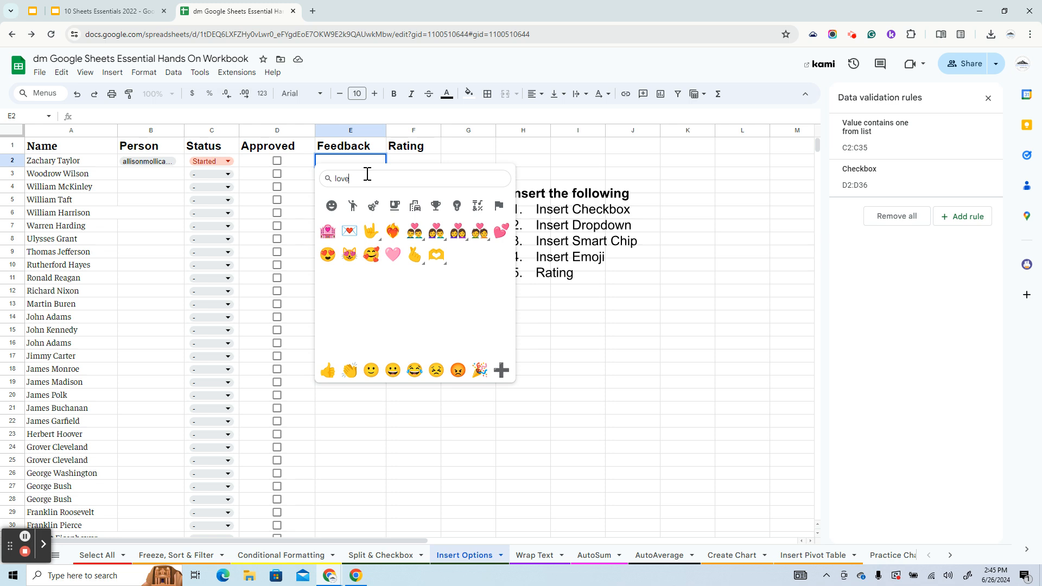
{"action": "left_click", "coordinate": [500, 231]}
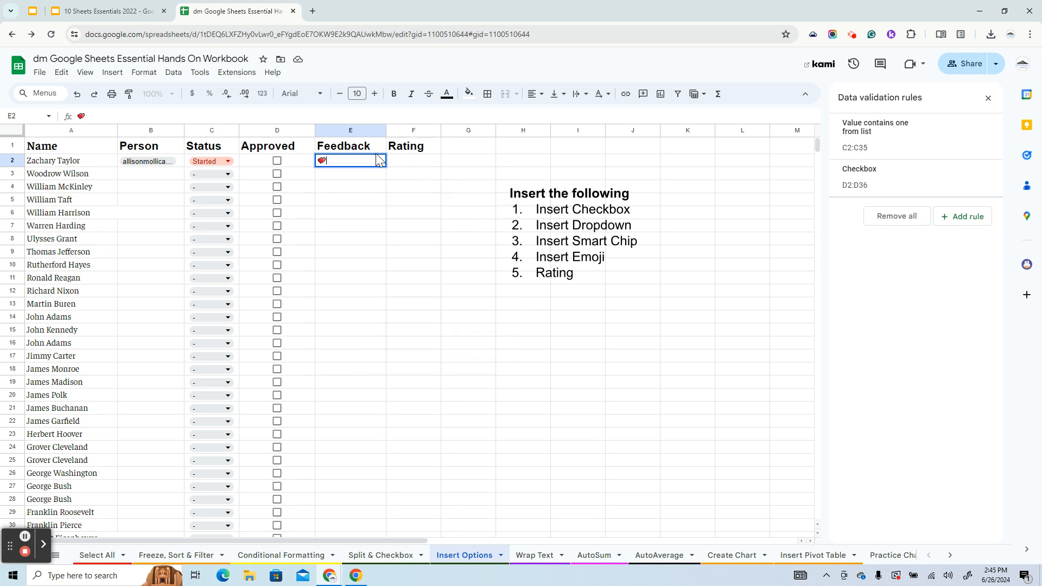
Enlarge the hearts emoji in E2 by raising its font size above 16.
{"action": "double_click", "coordinate": [327, 159]}
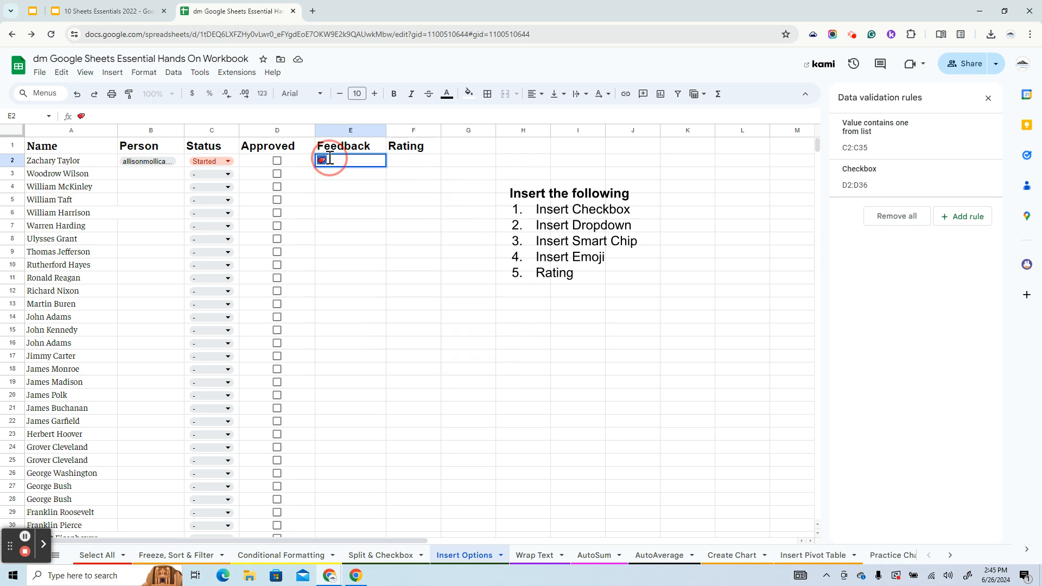
{"action": "left_click", "coordinate": [373, 95]}
{"action": "left_click", "coordinate": [373, 95]}
{"action": "left_click", "coordinate": [374, 95]}
{"action": "left_click", "coordinate": [374, 95]}
{"action": "left_click", "coordinate": [373, 95]}
{"action": "left_click", "coordinate": [374, 95]}
{"action": "left_click", "coordinate": [374, 95]}
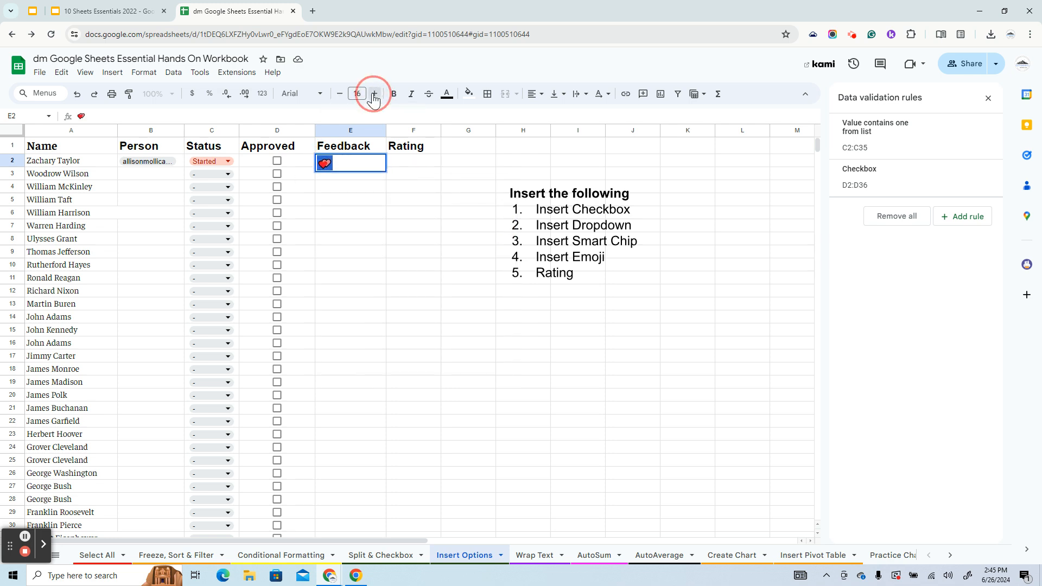
{"action": "double_click", "coordinate": [374, 95]}
{"action": "left_click", "coordinate": [381, 211]}
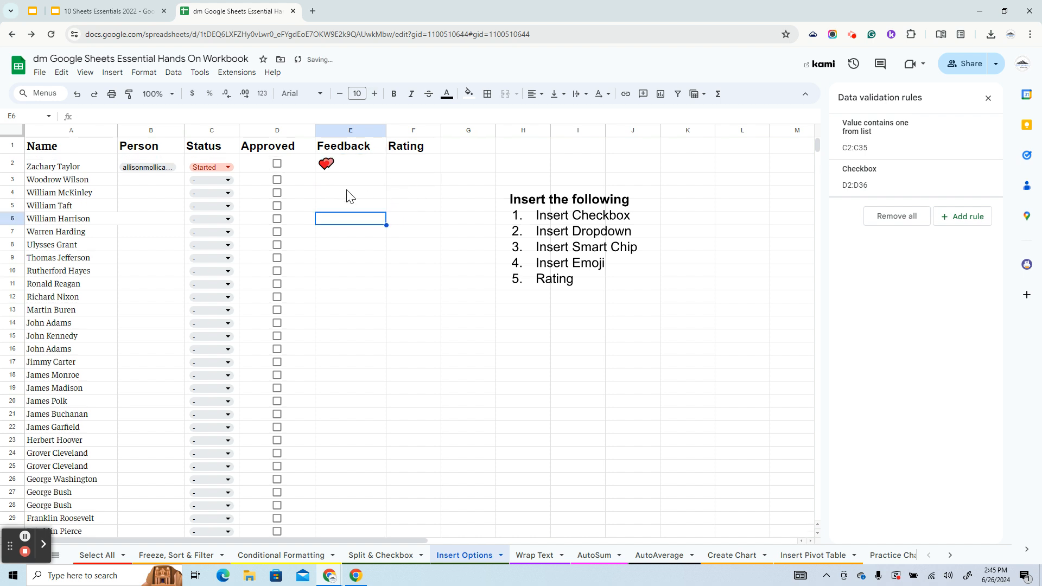
Insert a rating smart chip in cell F2 of the Rating column.
{"action": "left_click", "coordinate": [428, 166]}
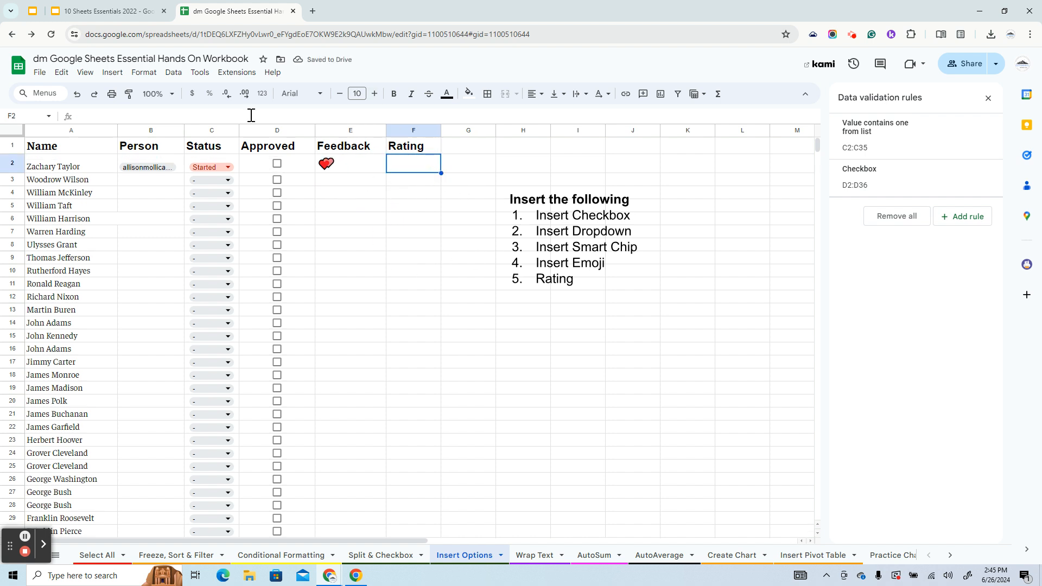
{"action": "left_click", "coordinate": [112, 72]}
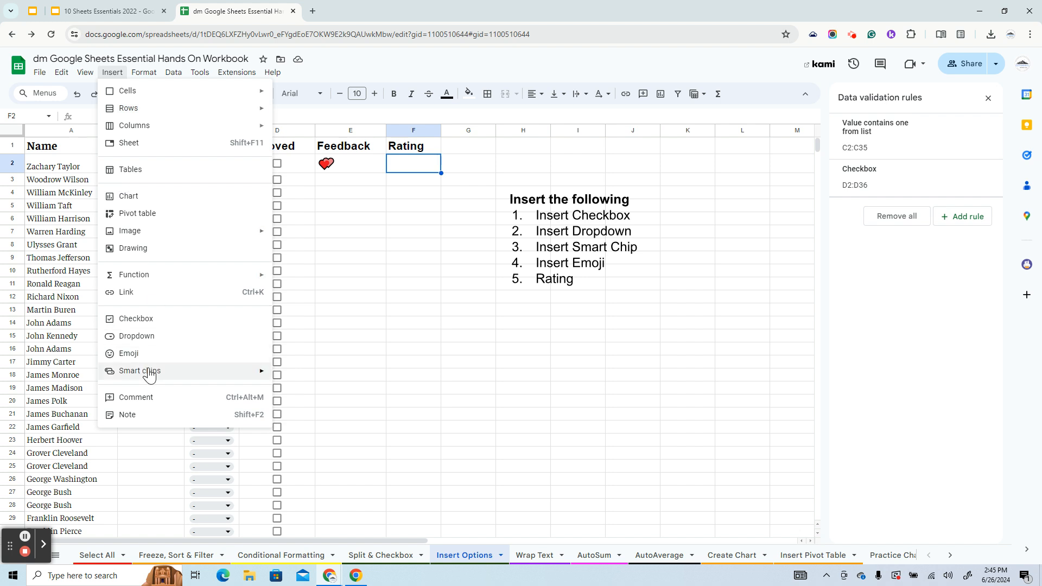
{"action": "mouse_move", "coordinate": [150, 374]}
{"action": "left_click", "coordinate": [330, 460]}
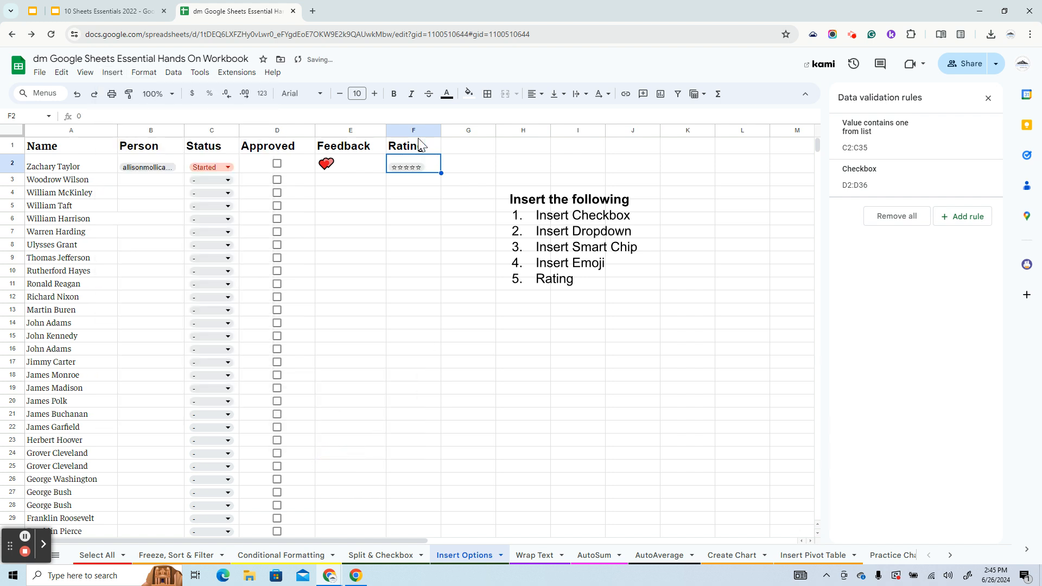
Widen column F slightly and set the rating in F2 to five stars.
{"action": "left_click_drag", "start_coordinate": [440, 128], "coordinate": [455, 129]}
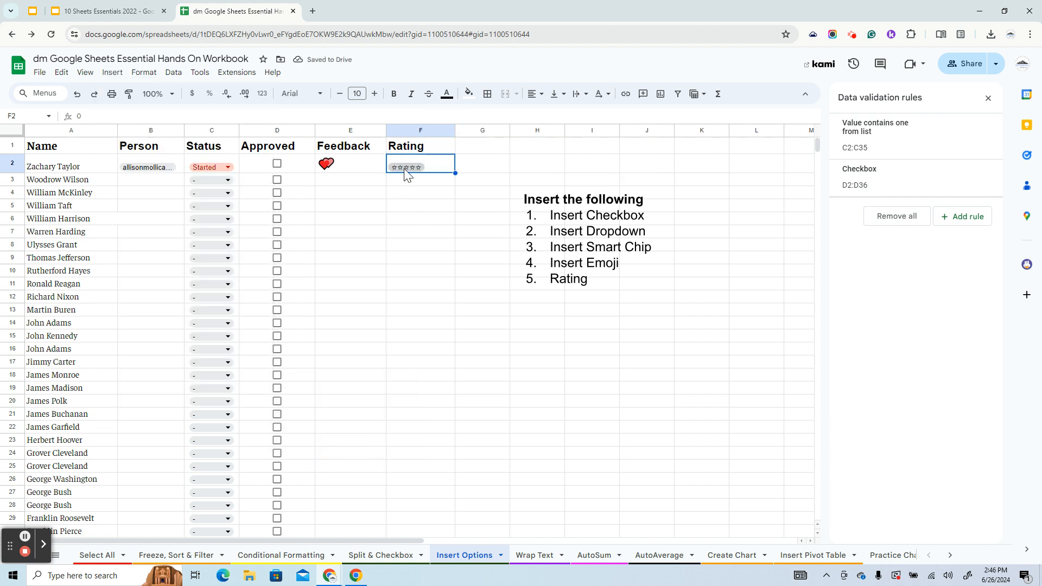
{"action": "left_click", "coordinate": [407, 172]}
{"action": "left_click", "coordinate": [416, 271]}
{"action": "left_click", "coordinate": [382, 336]}
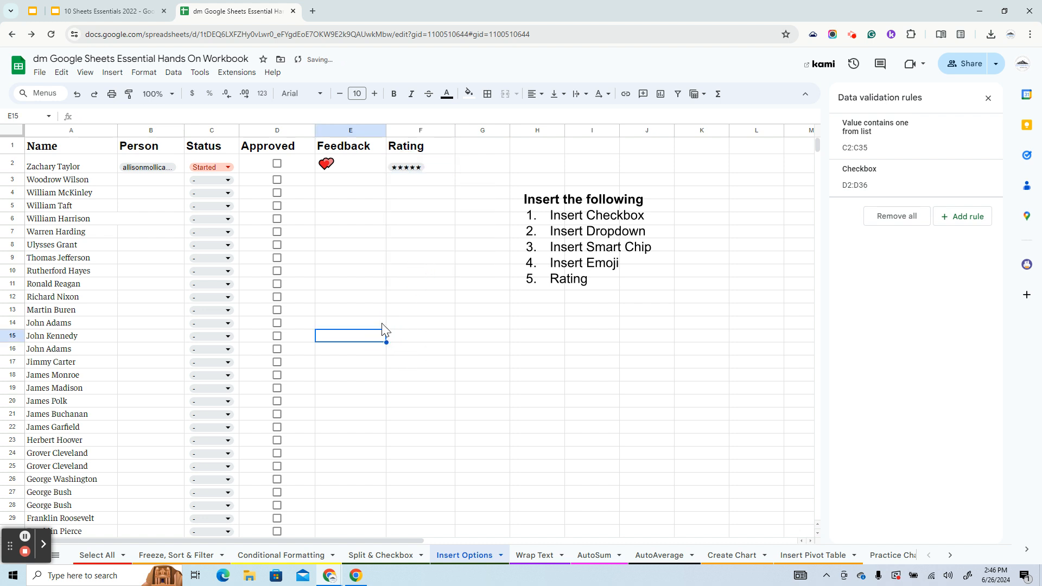